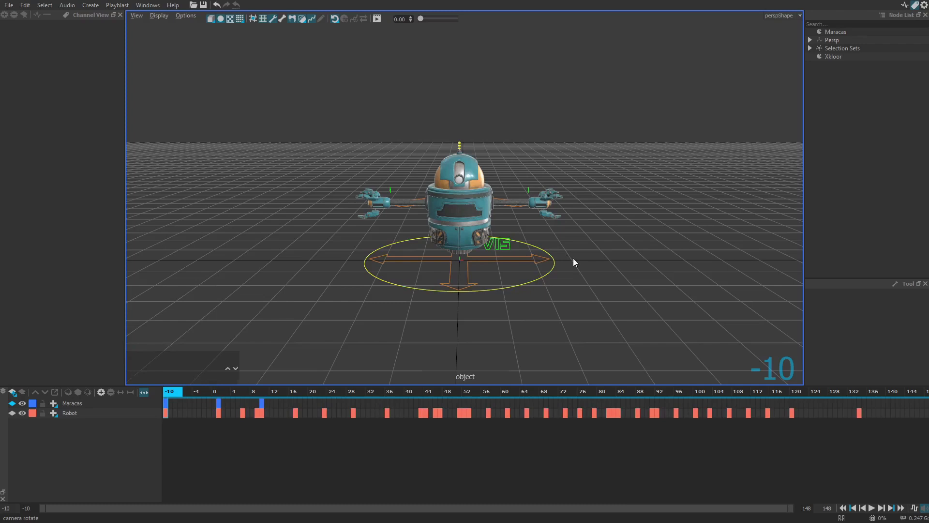
# Preview the robot animation, then zoom in on the robot.
pyautogui.press('space')
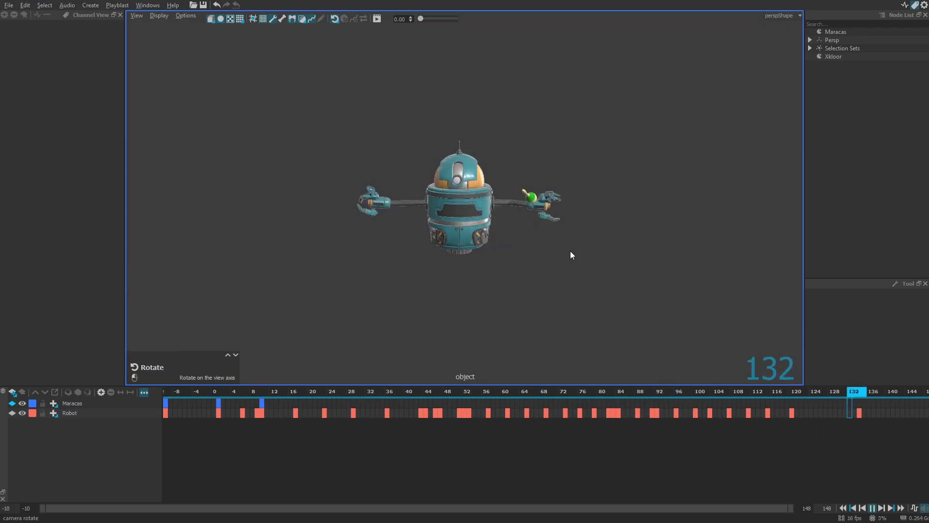
pyautogui.press('space')
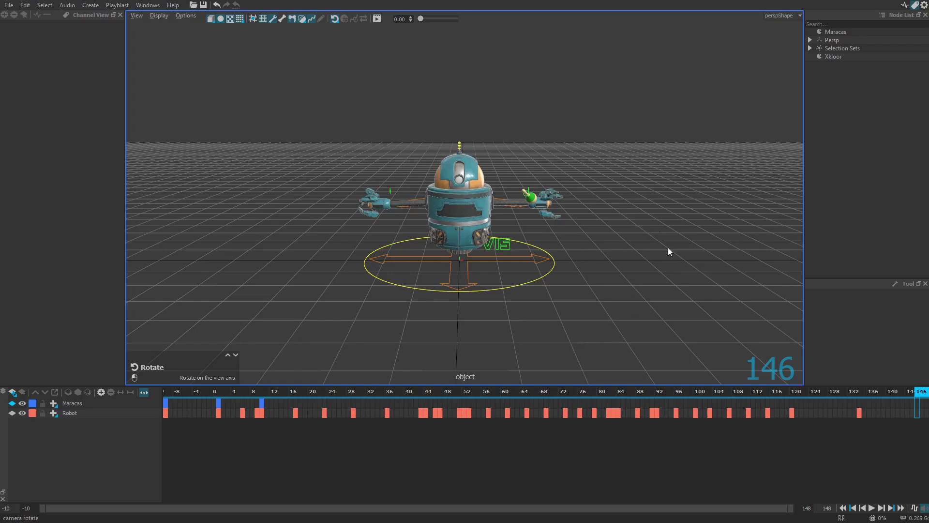
pyautogui.keyDown('alt'); pyautogui.moveTo(581, 216); pyautogui.dragTo(647, 218, button='right'); pyautogui.keyUp('alt')
pyautogui.keyDown('alt'); pyautogui.moveTo(646, 217); pyautogui.dragTo(595, 222, button='middle'); pyautogui.keyUp('alt')
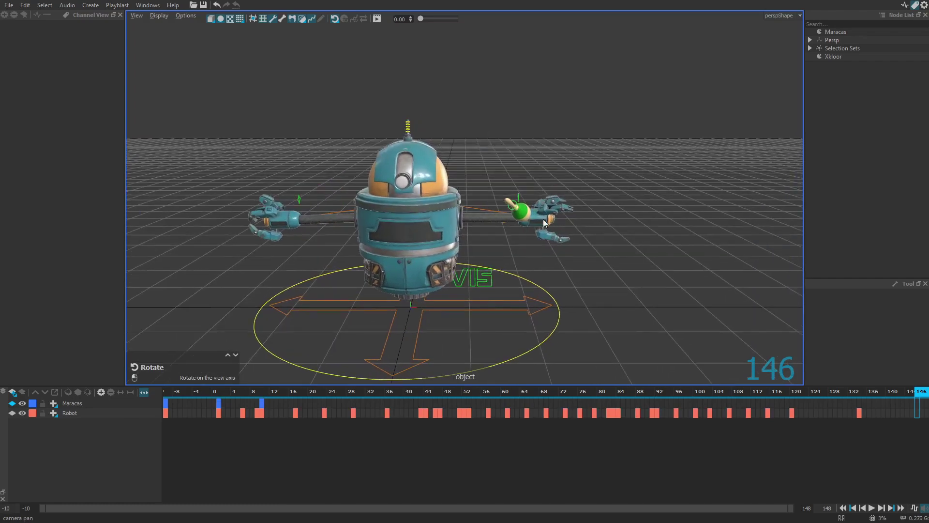
# Select the green maracas and add the robot's left hand controller to the selection.
pyautogui.click(514, 210)
pyautogui.click(514, 210)
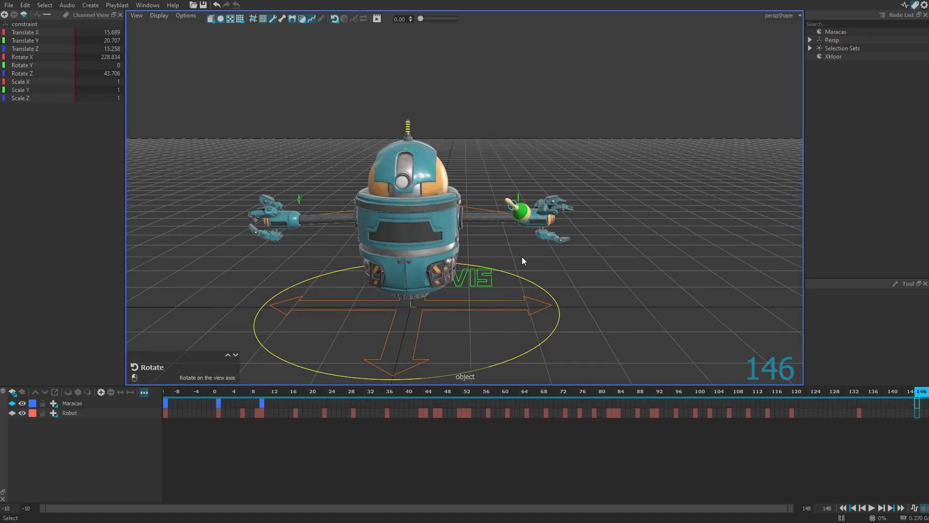
pyautogui.press('e')
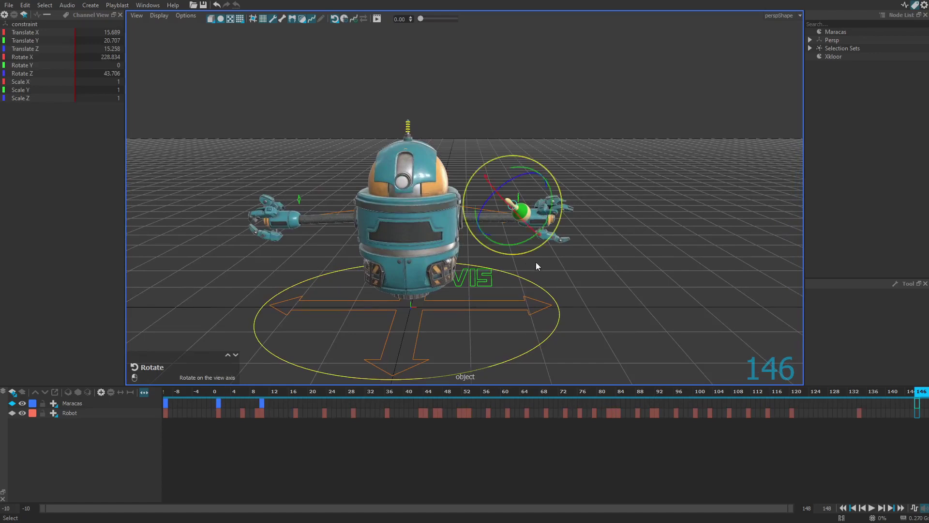
pyautogui.keyDown('alt'); pyautogui.moveTo(594, 276); pyautogui.dragTo(534, 270); pyautogui.keyUp('alt')
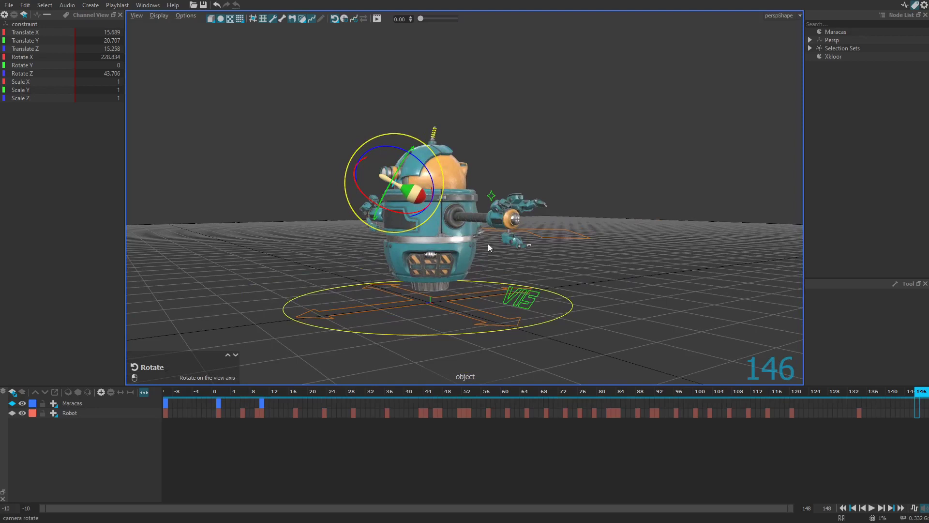
pyautogui.click(500, 220)
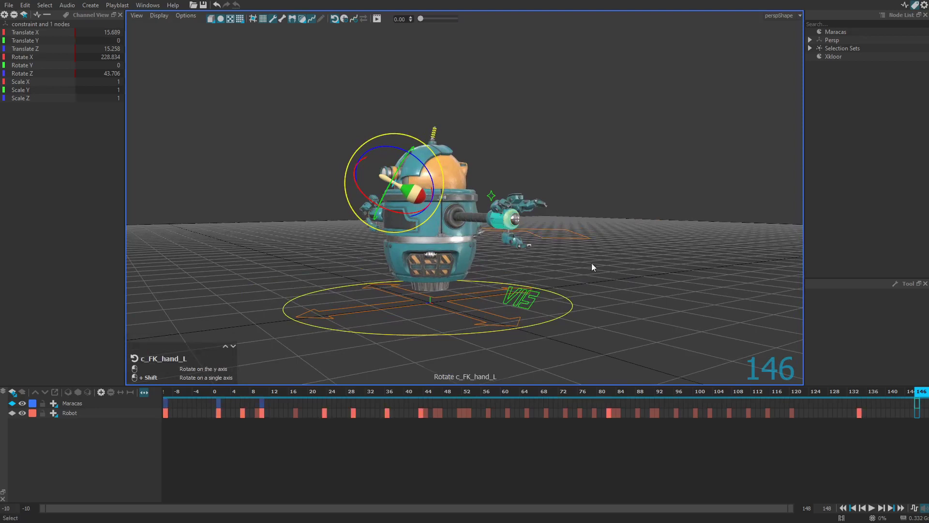
pyautogui.keyDown('alt'); pyautogui.moveTo(667, 291); pyautogui.dragTo(723, 314); pyautogui.keyUp('alt')
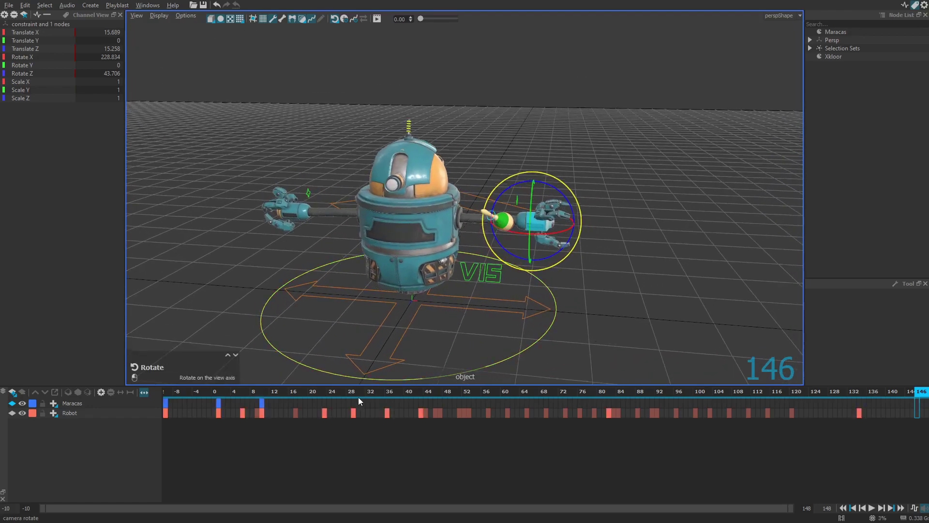
# Add a parent constraint layer binding the maracas to c_FK_hand_L, then toggle and release it.
pyautogui.click(13, 395)
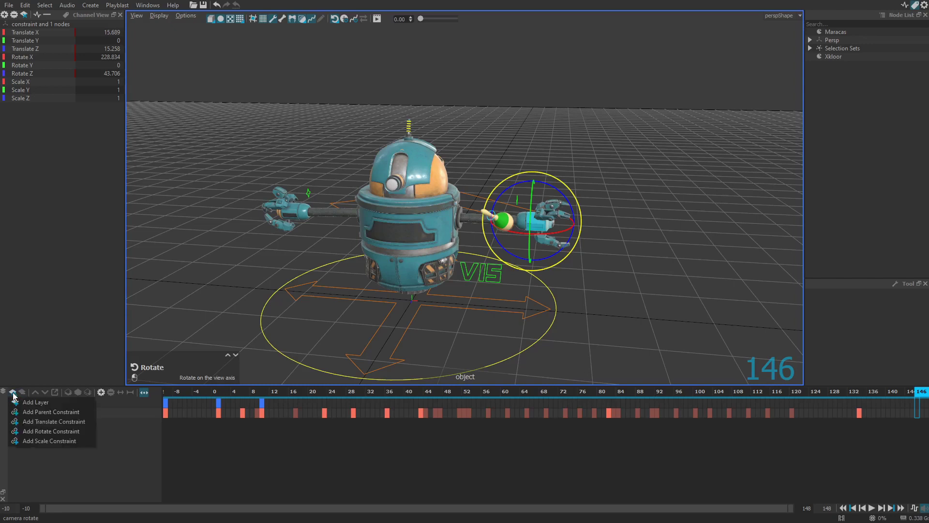
pyautogui.click(62, 412)
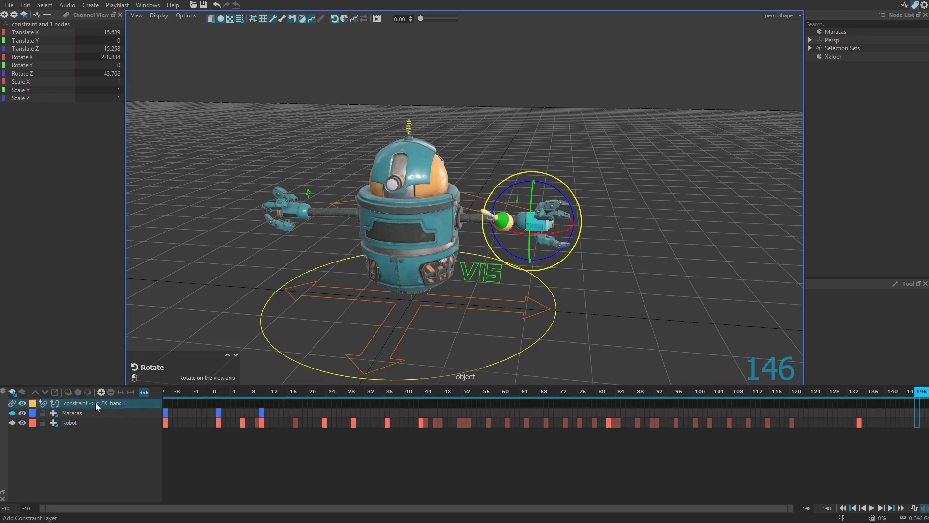
pyautogui.click(72, 412)
pyautogui.click(60, 404)
pyautogui.click(12, 403)
pyautogui.click(56, 403)
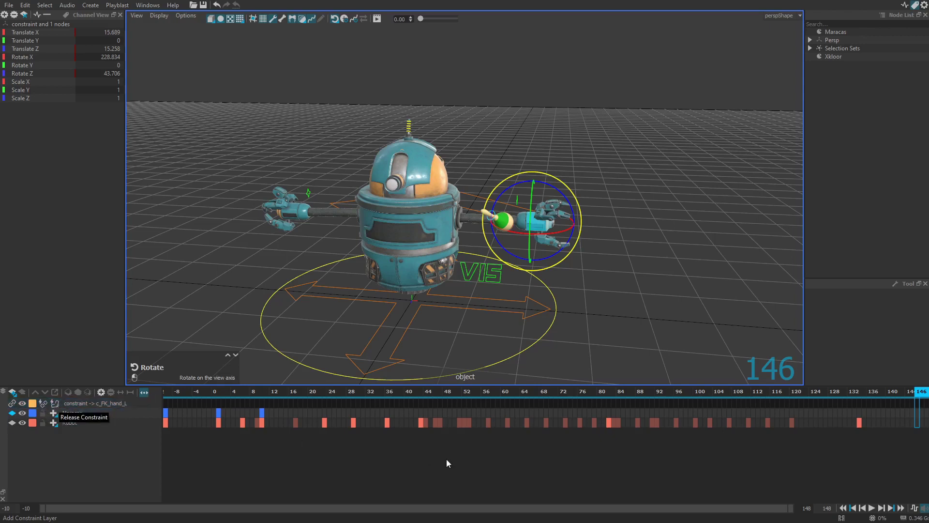
# Deselect everything and play the animation, reviewing the constraint from several angles.
pyautogui.click(671, 336)
pyautogui.press('space')
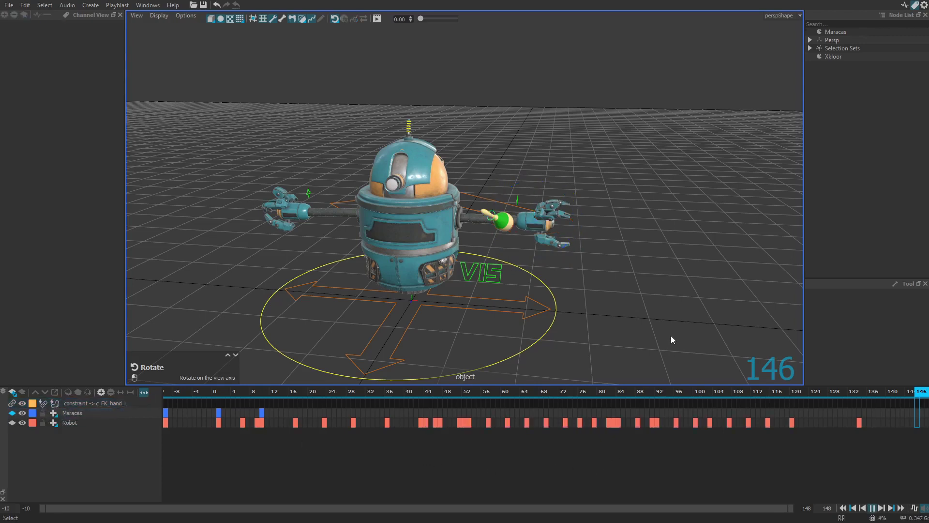
pyautogui.keyDown('alt'); pyautogui.moveTo(668, 333); pyautogui.dragTo(643, 323); pyautogui.keyUp('alt')
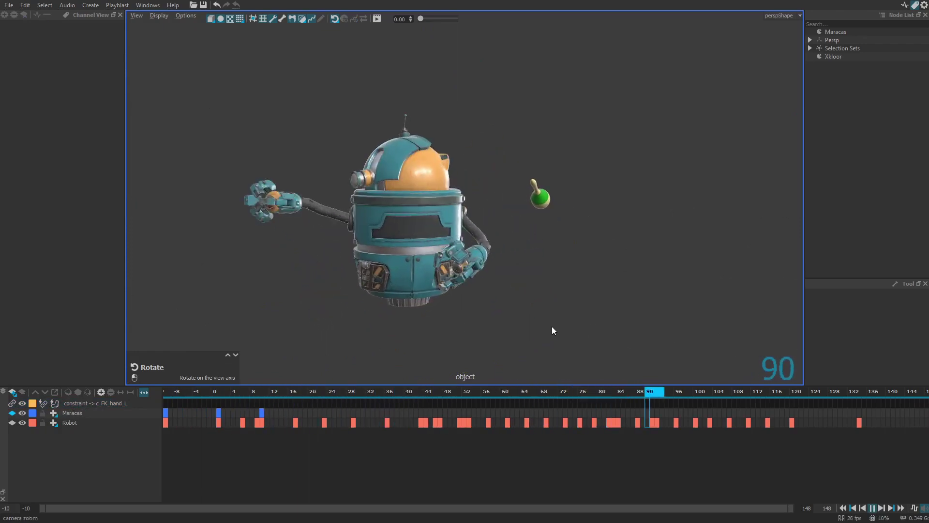
pyautogui.keyDown('alt'); pyautogui.moveTo(541, 327); pyautogui.dragTo(526, 330, button='right'); pyautogui.keyUp('alt')
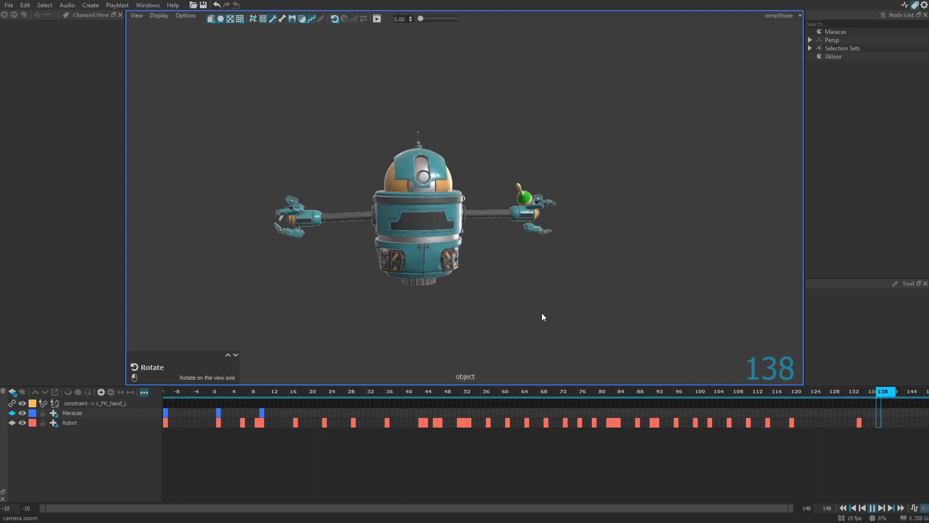
pyautogui.keyDown('alt'); pyautogui.moveTo(540, 312); pyautogui.dragTo(520, 334); pyautogui.keyUp('alt')
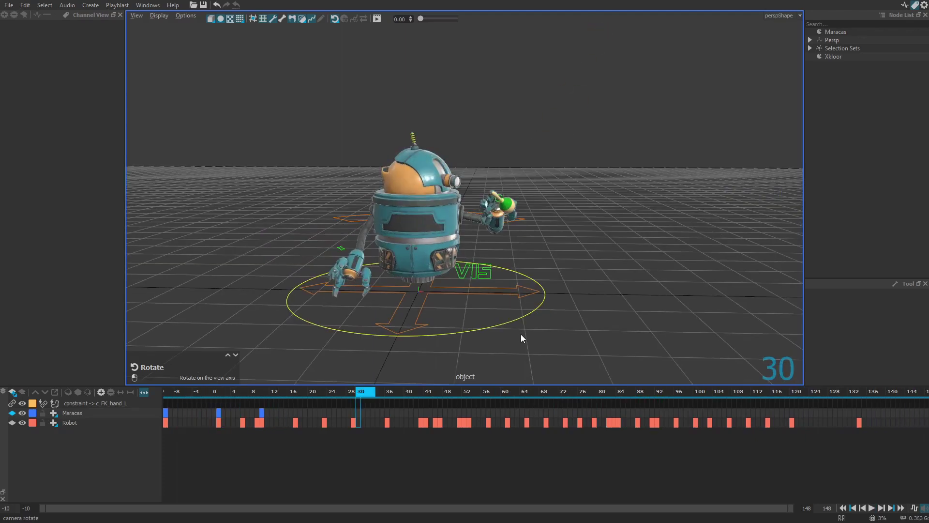
pyautogui.keyDown('alt'); pyautogui.moveTo(521, 334); pyautogui.dragTo(532, 203); pyautogui.keyUp('alt')
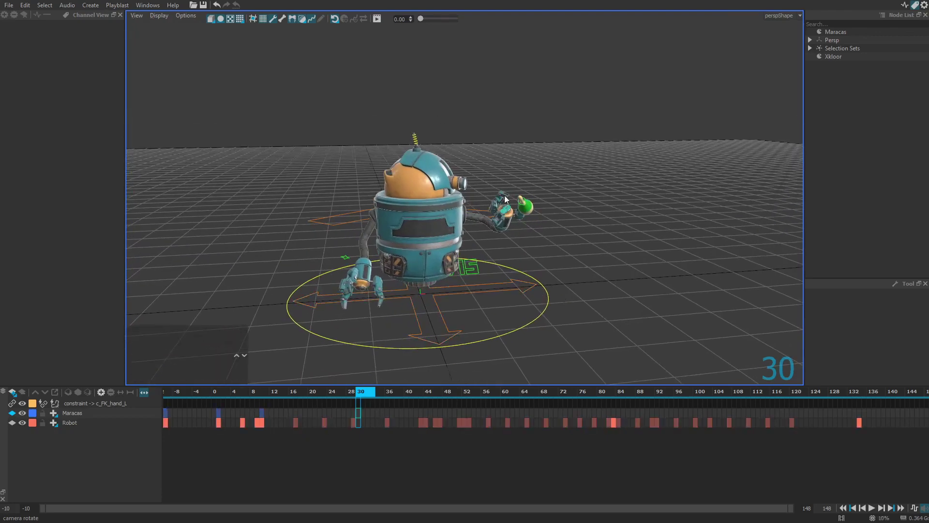
# Move the playhead back to frame 10.
pyautogui.moveTo(370, 392); pyautogui.dragTo(268, 393)
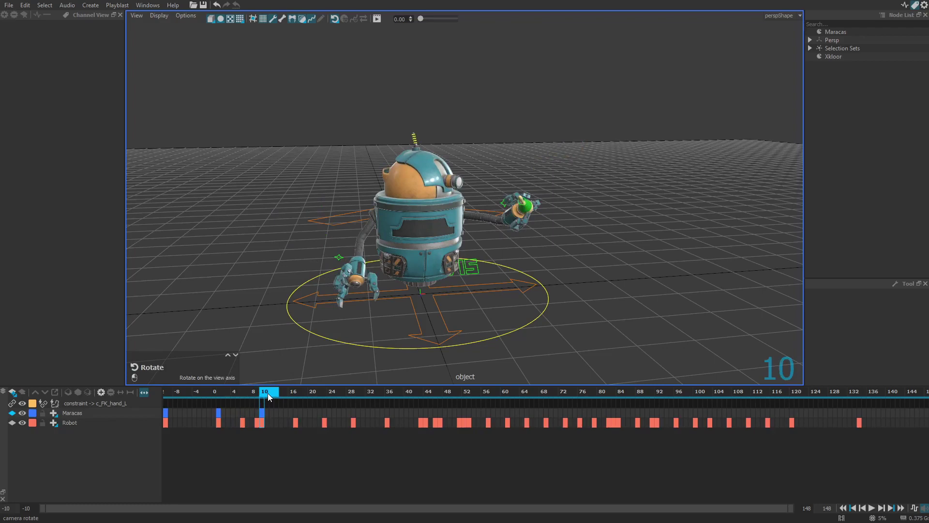
pyautogui.scroll(5, 527, 202)
pyautogui.scroll(-5, 538, 212)
# Make the left-hand constraint catch the maracas at frame 10 and play back to check.
pyautogui.click(44, 406)
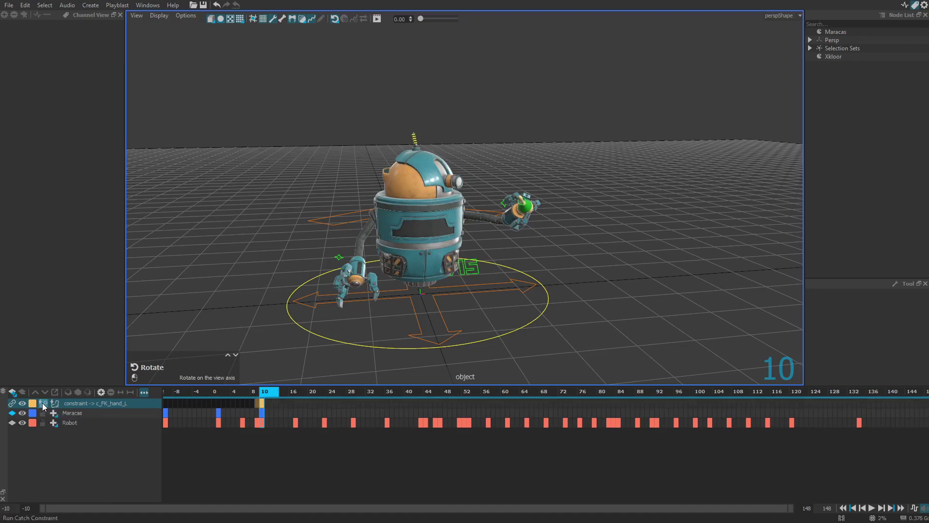
pyautogui.press('space')
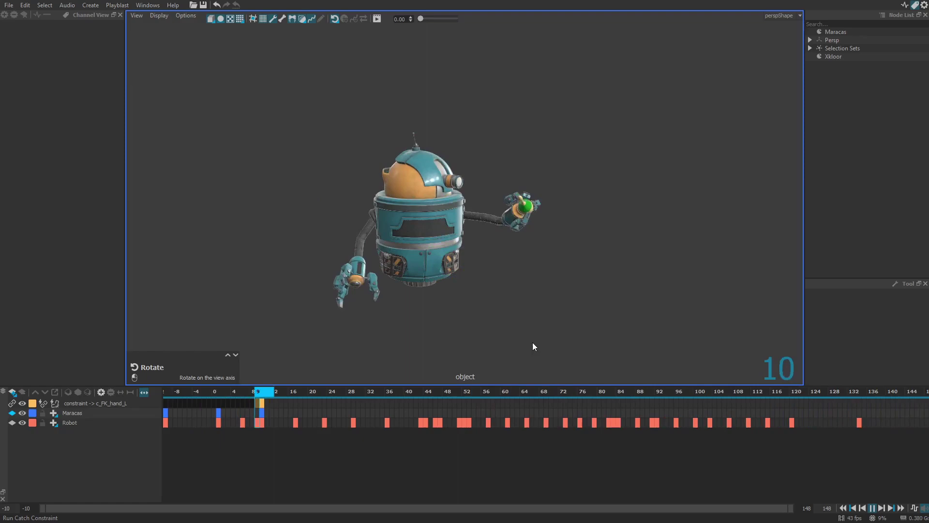
pyautogui.press('space')
pyautogui.press('space')
pyautogui.press('space')
# View the robot from a low front angle and scrub to frame 84.
pyautogui.moveTo(604, 341); pyautogui.dragTo(578, 336, button='middle')
pyautogui.scroll(3, 586, 317)
pyautogui.keyDown('shift'); pyautogui.moveTo(602, 282); pyautogui.dragTo(590, 293, button='middle'); pyautogui.keyUp('shift')
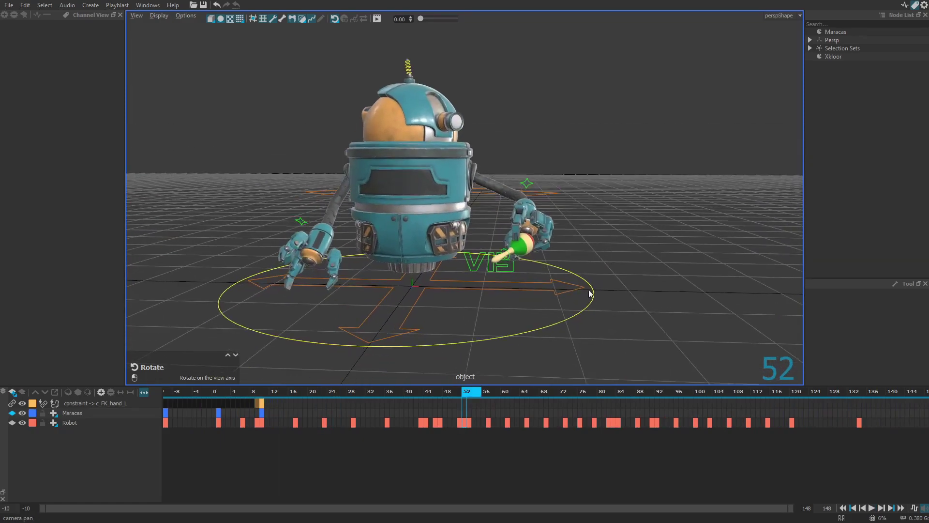
pyautogui.moveTo(472, 392); pyautogui.dragTo(625, 400)
# Release the maracas from the c_FK_hand_L constraint at frame 83, then select the Maracas layer.
pyautogui.click(133, 404)
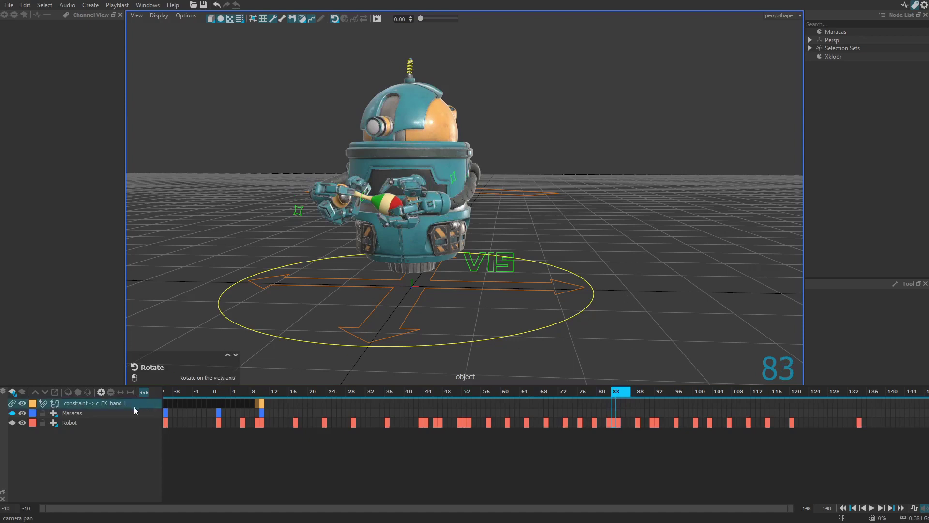
pyautogui.click(55, 404)
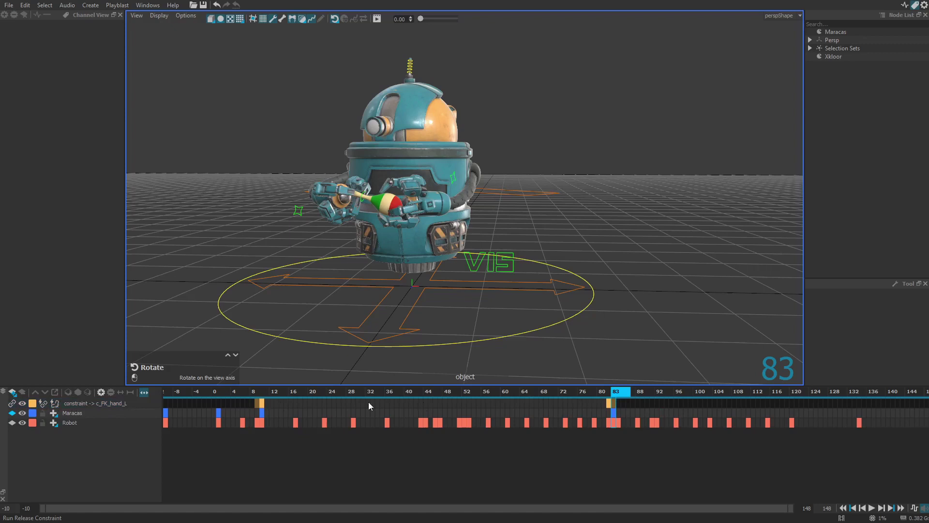
pyautogui.click(57, 405)
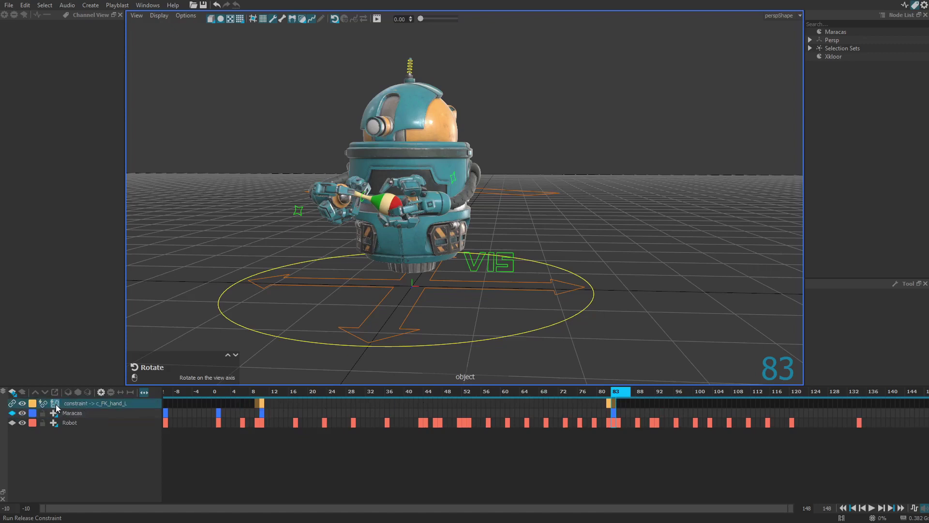
pyautogui.click(45, 415)
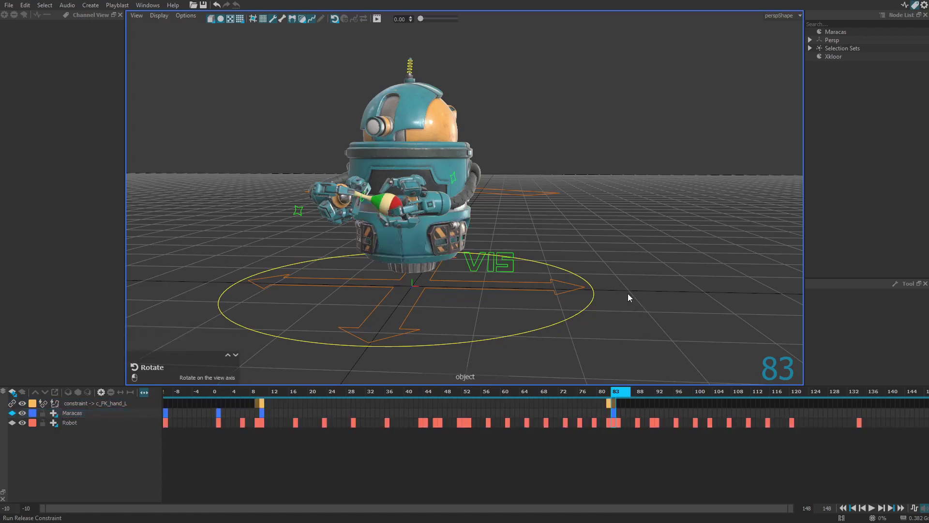
# Play the animation to check that the maracas drop after the release.
pyautogui.press('space')
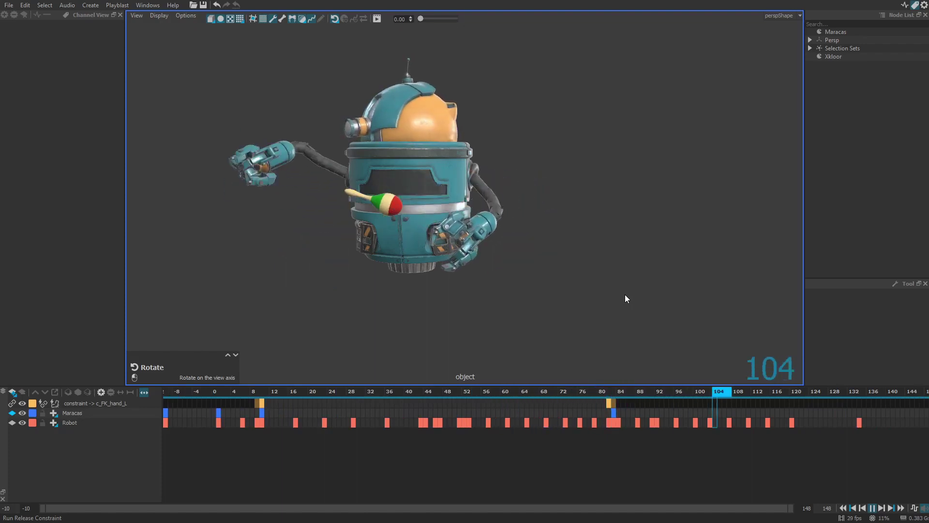
pyautogui.press('space')
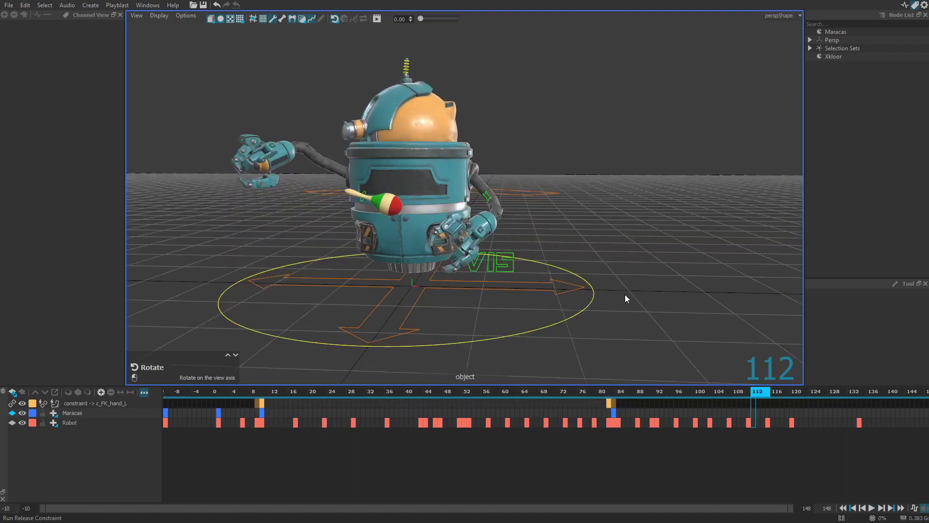
pyautogui.moveTo(625, 294); pyautogui.dragTo(690, 358, button='middle')
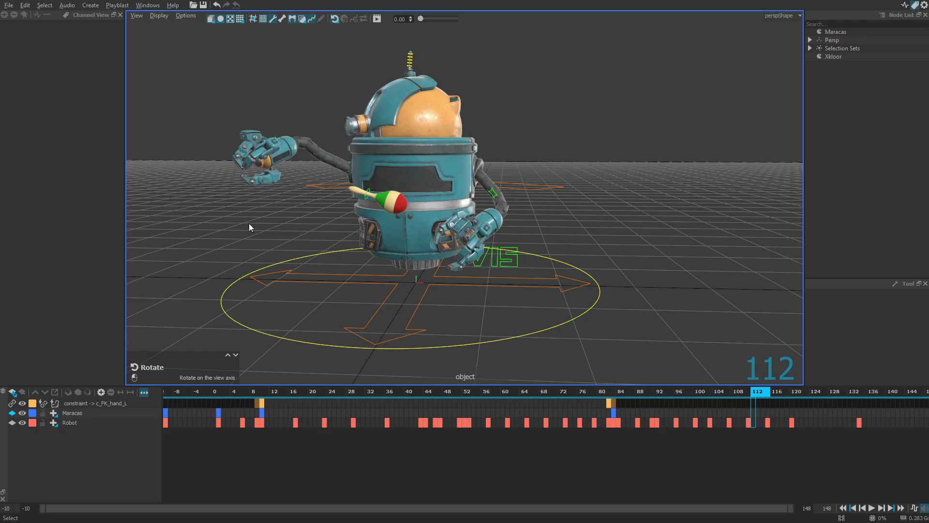
# Select the maracas plus the right hand and add a parent constraint to c_FK_hand_R.
pyautogui.click(366, 201)
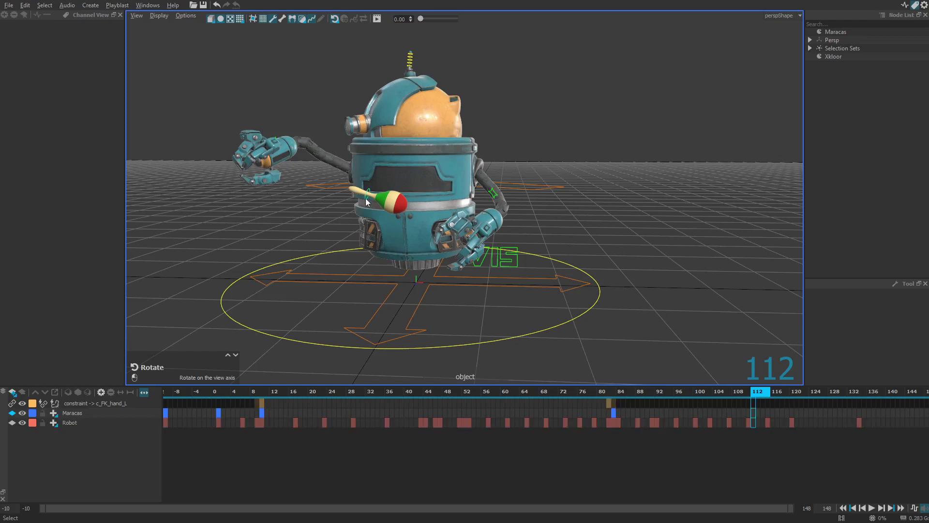
pyautogui.click(367, 201)
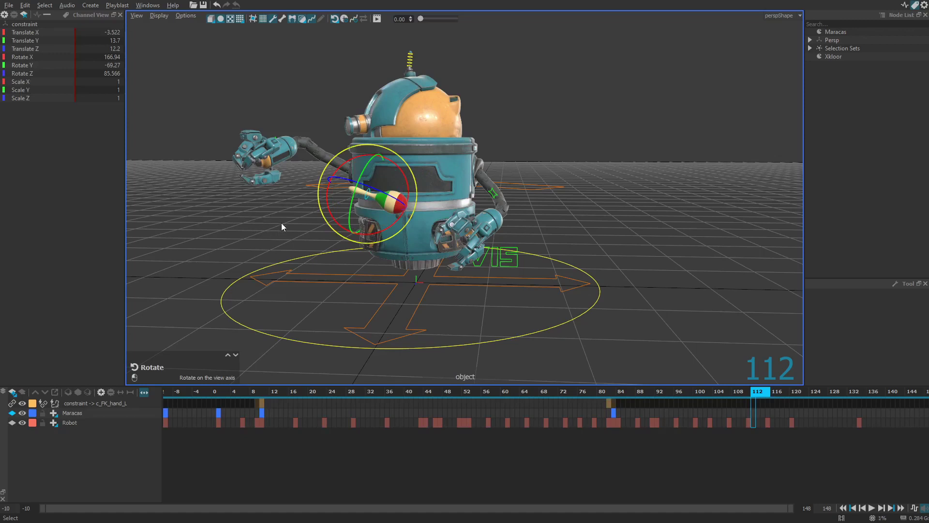
pyautogui.keyDown('shift'); pyautogui.click(280, 155); pyautogui.keyUp('shift')
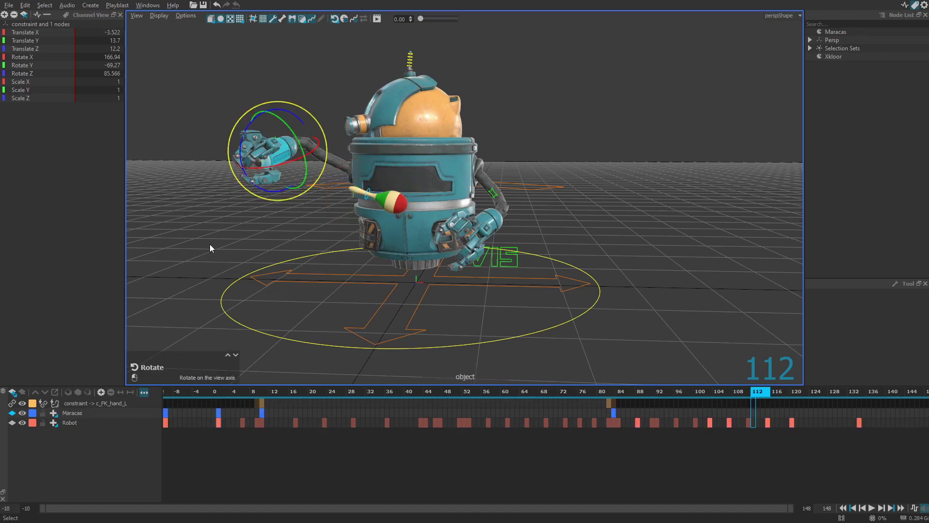
pyautogui.click(13, 392)
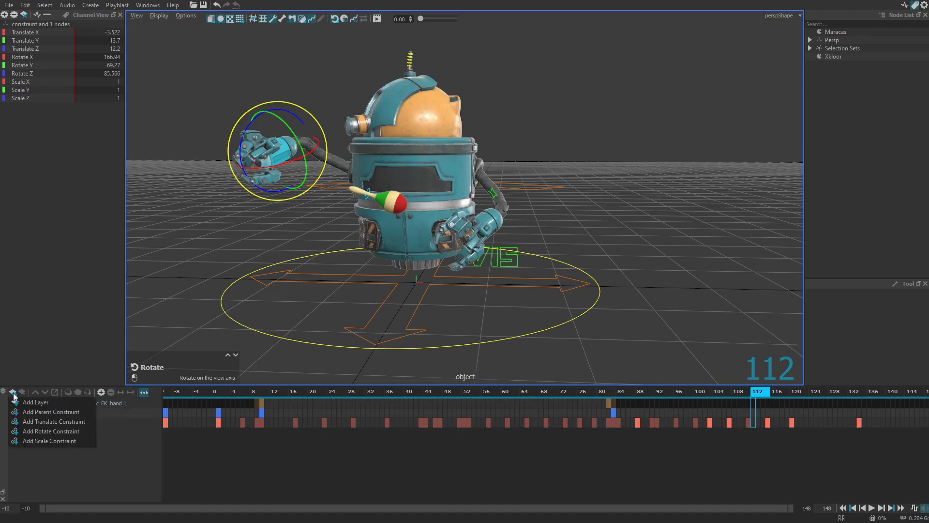
pyautogui.click(62, 411)
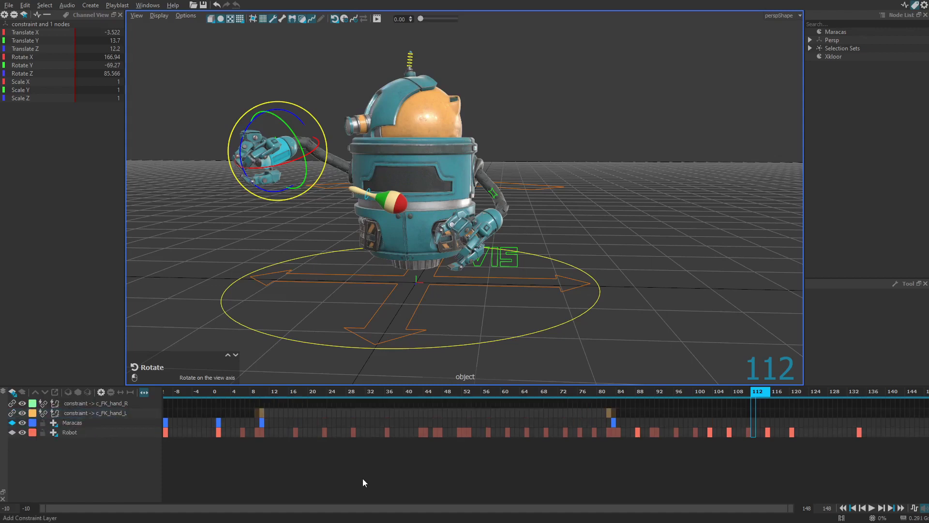
# Catch the maracas with the c_FK_hand_R constraint at frame 83, then deselect and play.
pyautogui.moveTo(764, 390); pyautogui.dragTo(518, 395)
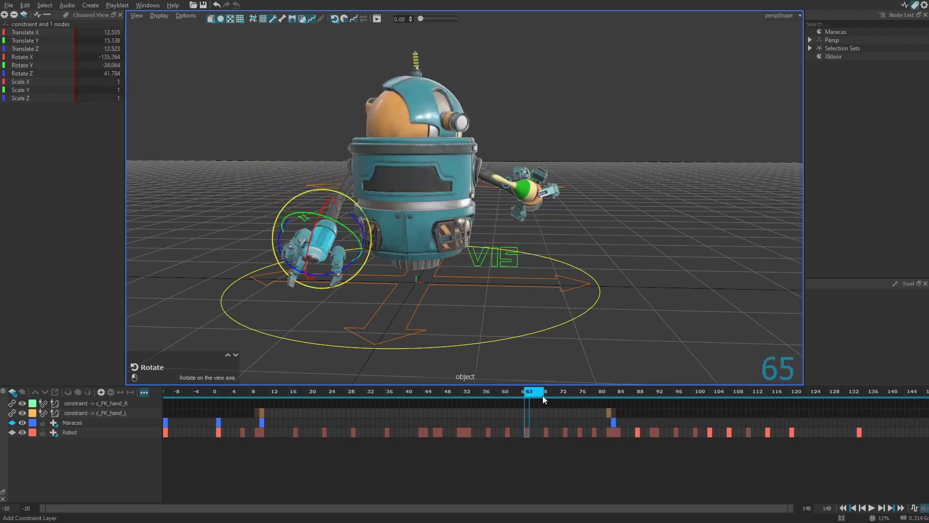
pyautogui.moveTo(542, 396); pyautogui.dragTo(626, 398)
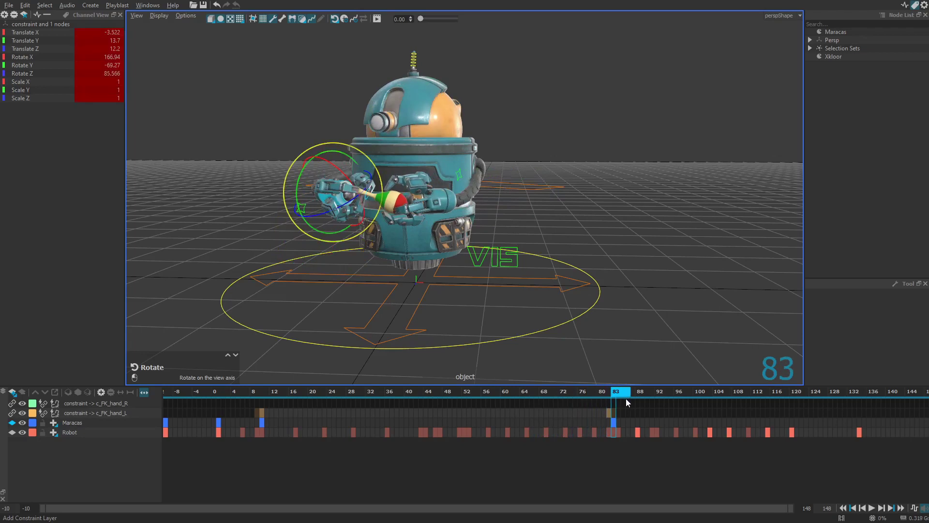
pyautogui.click(42, 404)
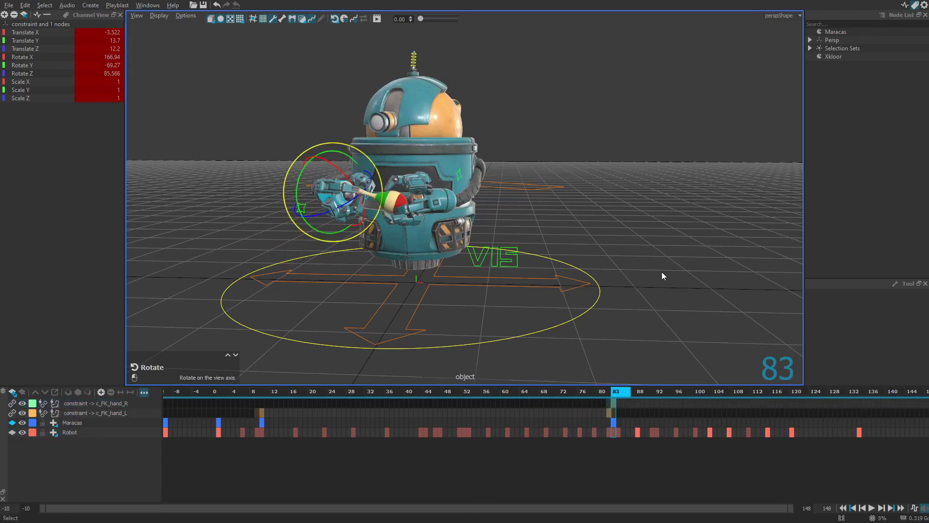
pyautogui.click(545, 127)
pyautogui.press('space')
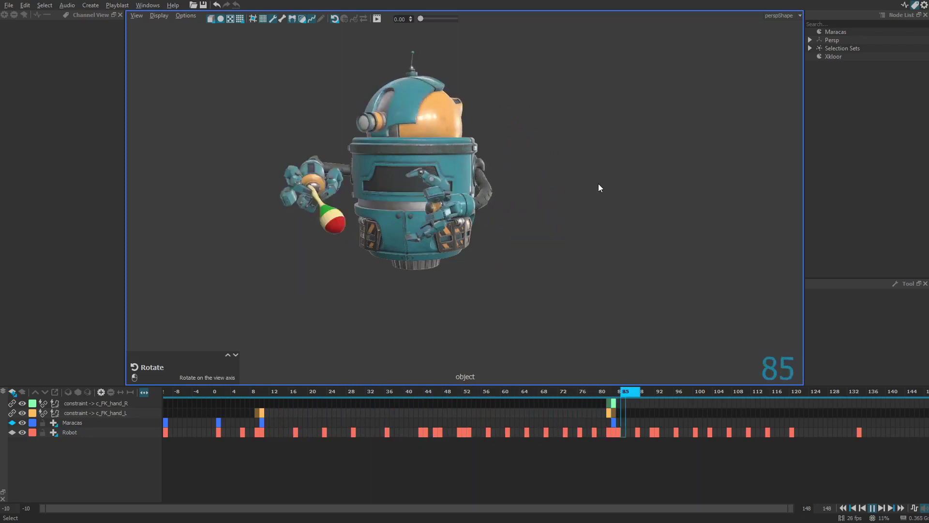
pyautogui.press('space')
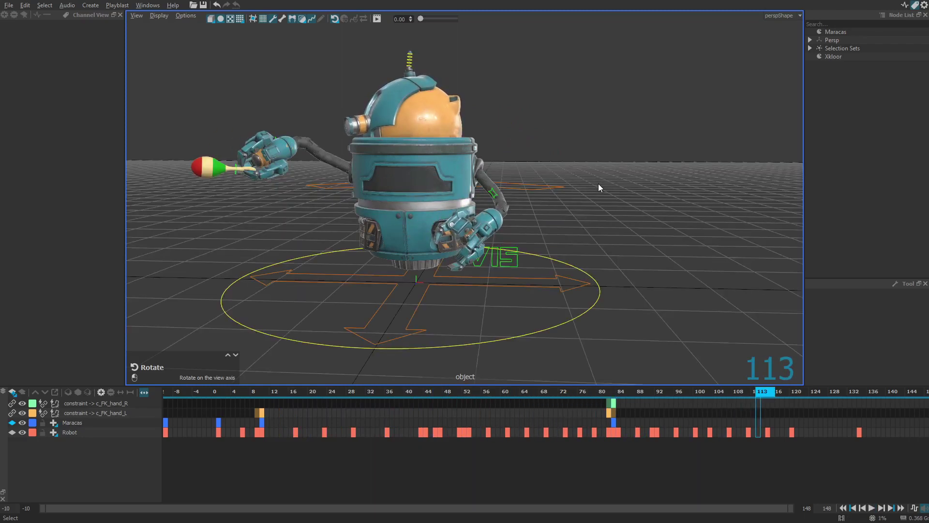
pyautogui.press('space')
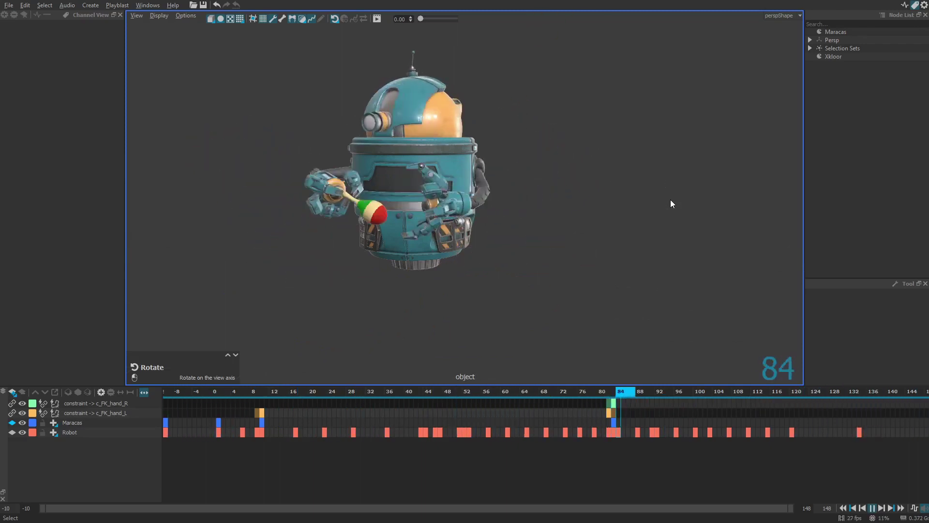
pyautogui.press('space')
pyautogui.press('space')
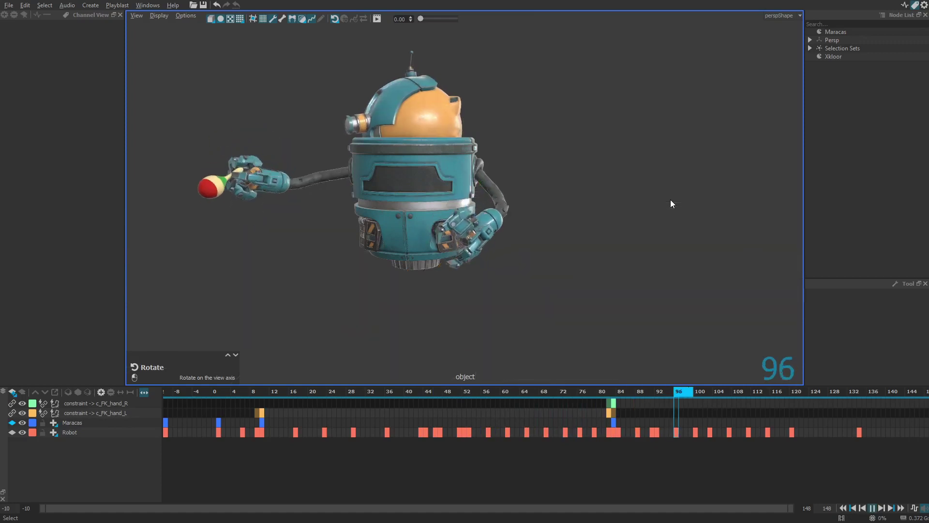